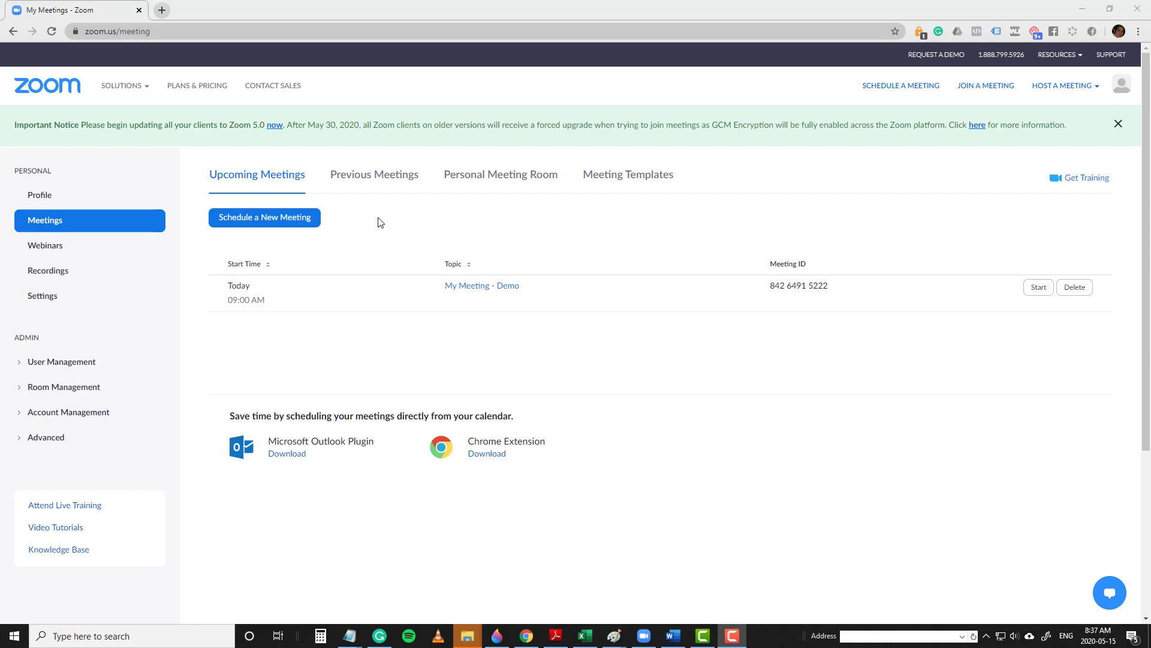
Open the Schedule a New Meeting form and scroll through its scheduling options.
{"action": "left_click", "coordinate": [311, 227]}
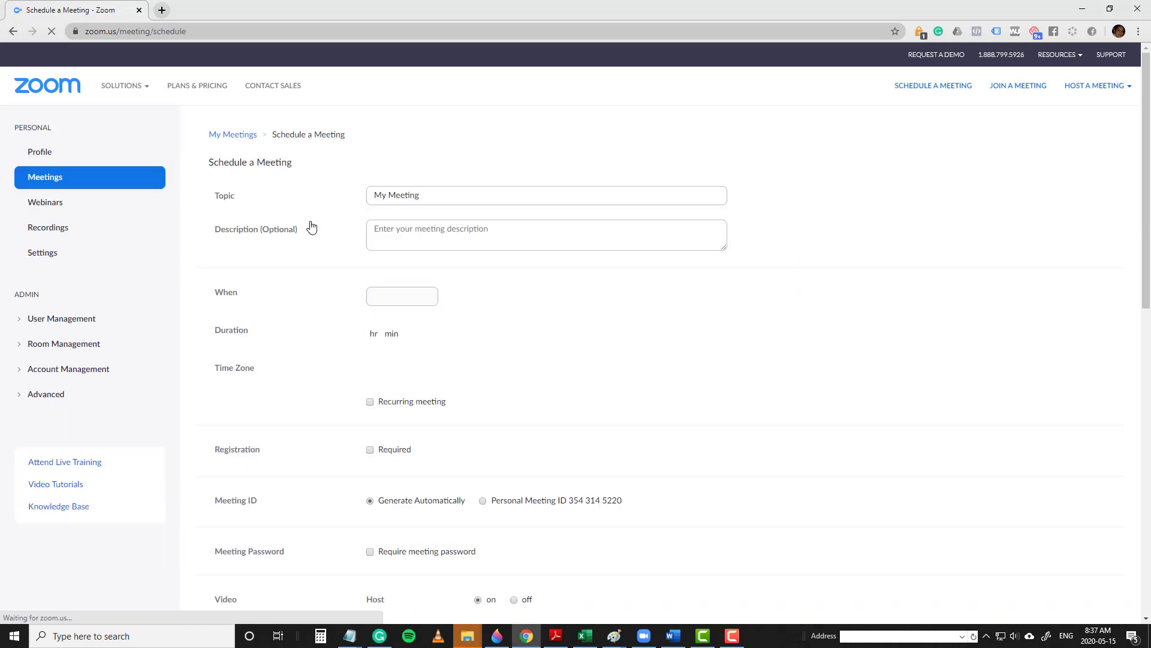
{"action": "scroll", "coordinate": [312, 226], "scroll_direction": "down", "scroll_amount": 8}
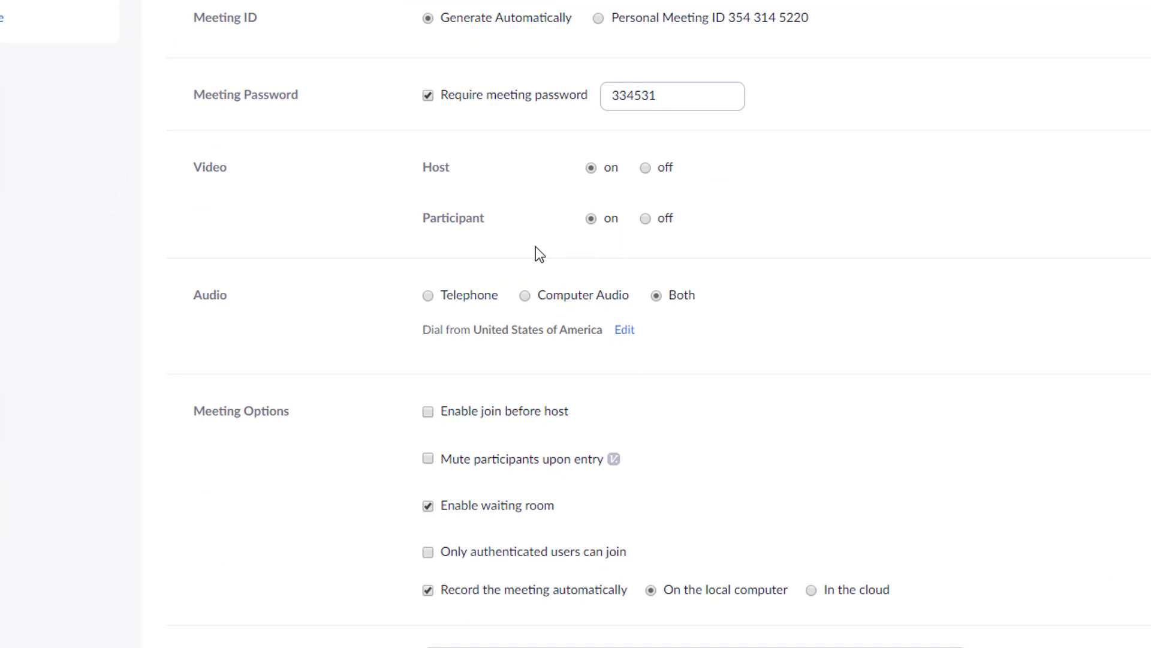
{"action": "scroll", "coordinate": [536, 246], "scroll_direction": "up", "scroll_amount": 6}
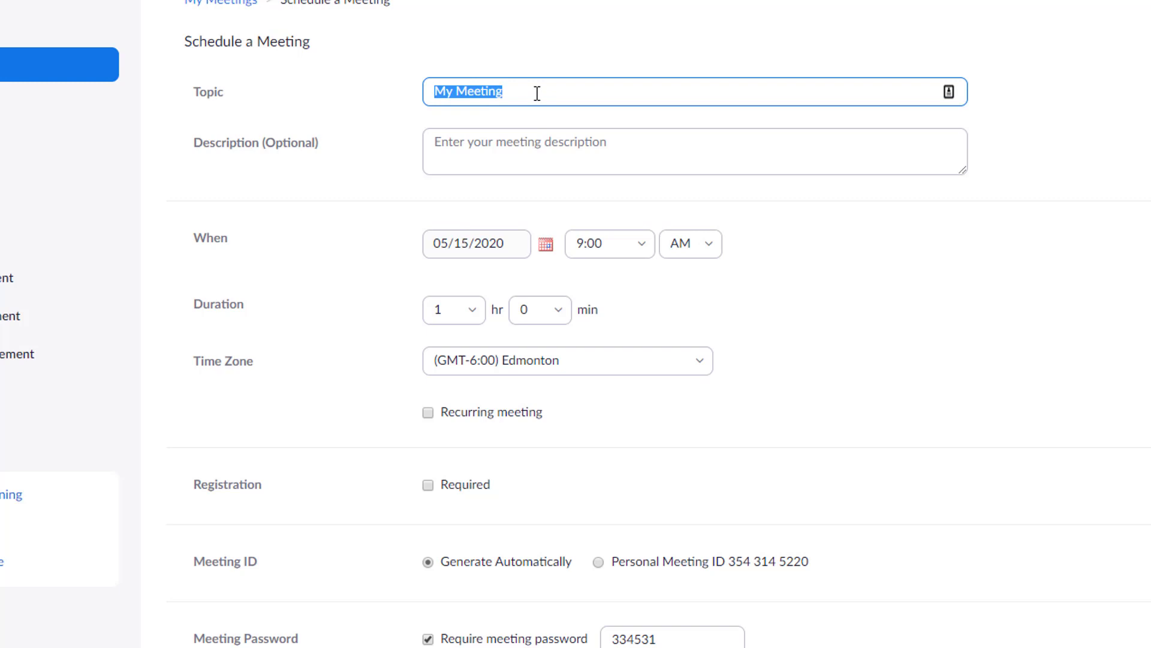
{"action": "scroll", "coordinate": [537, 93], "scroll_direction": "down", "scroll_amount": 10}
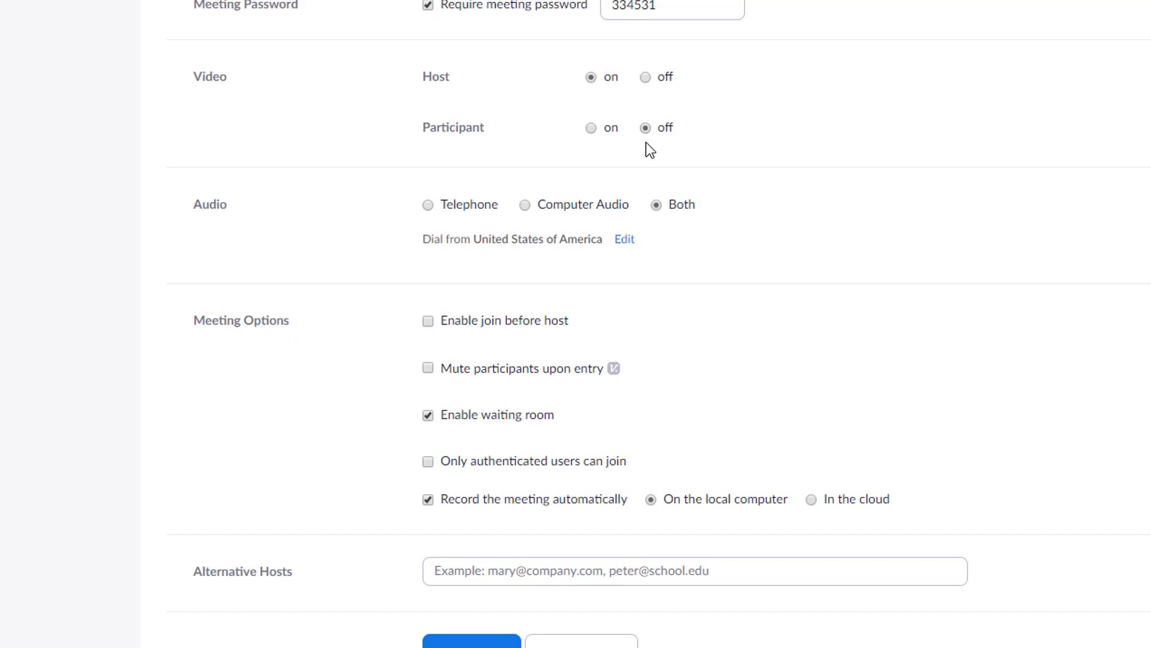
{"action": "scroll", "coordinate": [646, 142], "scroll_direction": "up", "scroll_amount": 10}
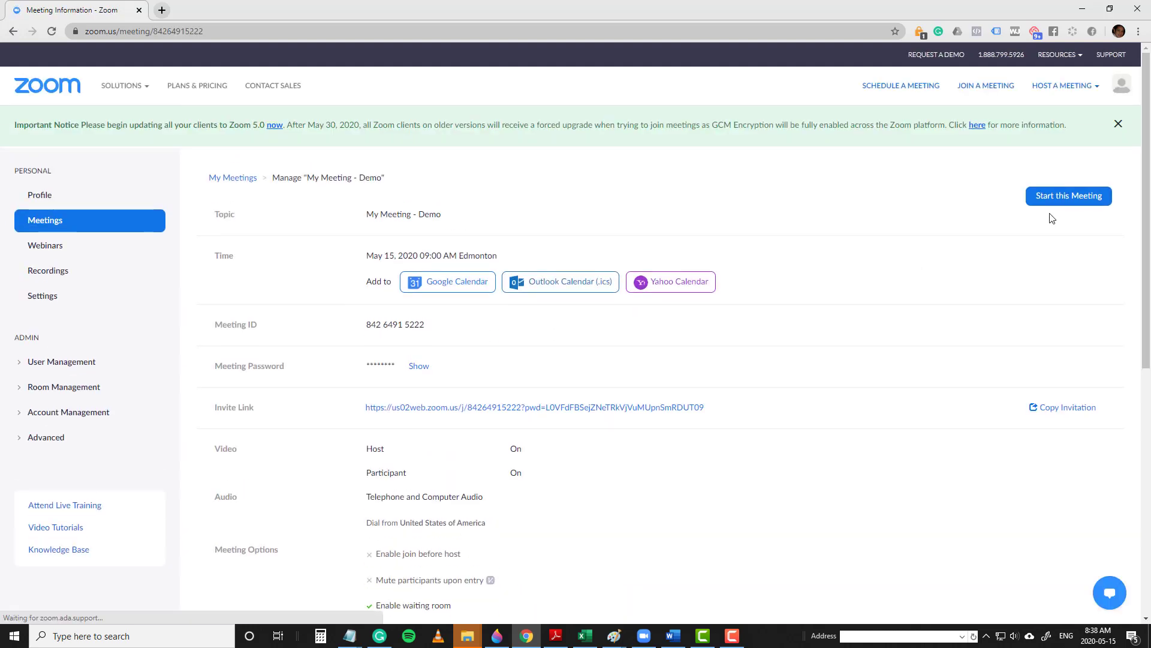
Start My Meeting - Demo and allow the browser to launch the Zoom desktop app.
{"action": "left_click", "coordinate": [1056, 206]}
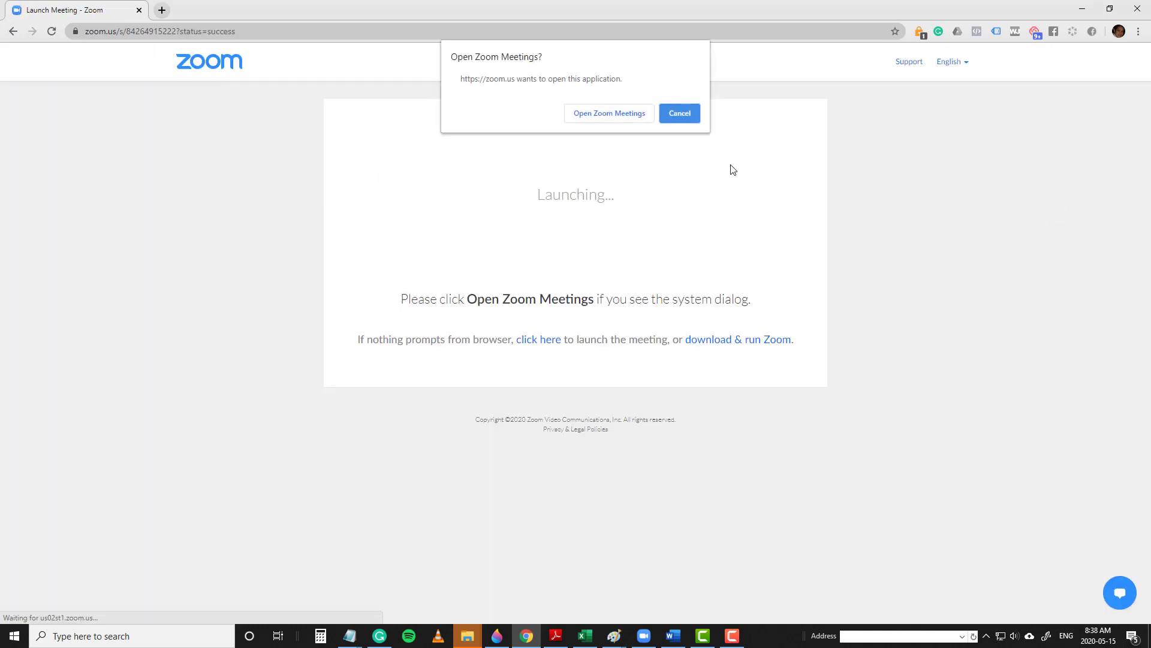
{"action": "left_click", "coordinate": [604, 120]}
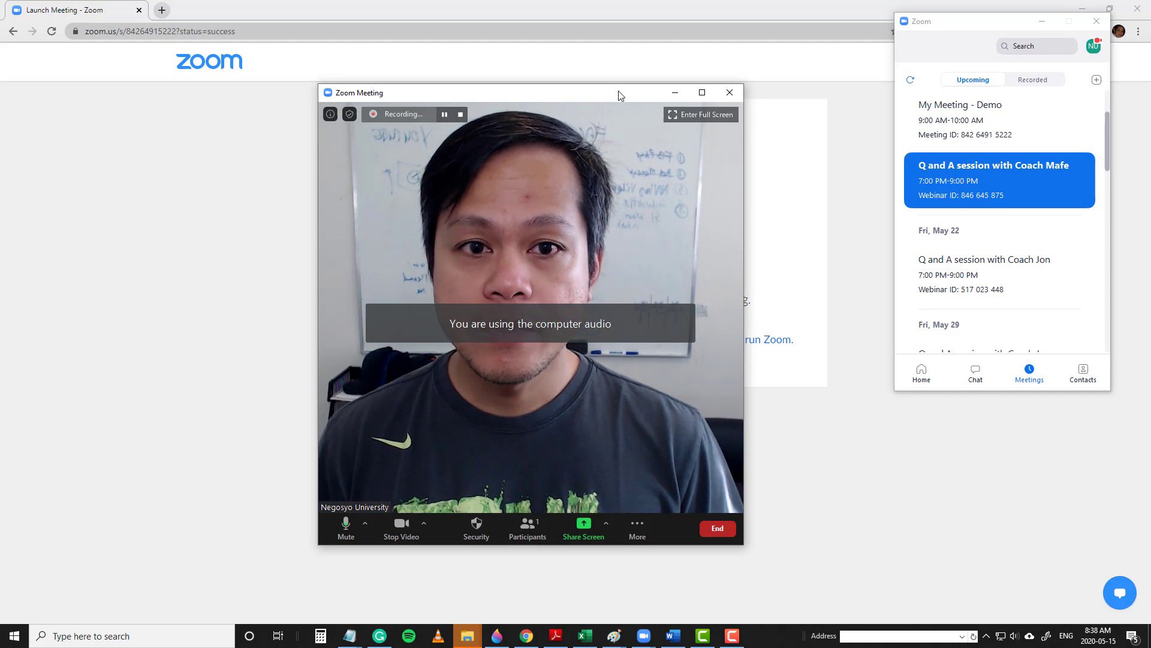
Move the Zoom Meeting window up and to the right, bringing up the meeting toolbar.
{"action": "left_click_drag", "start_coordinate": [619, 96], "coordinate": [671, 78]}
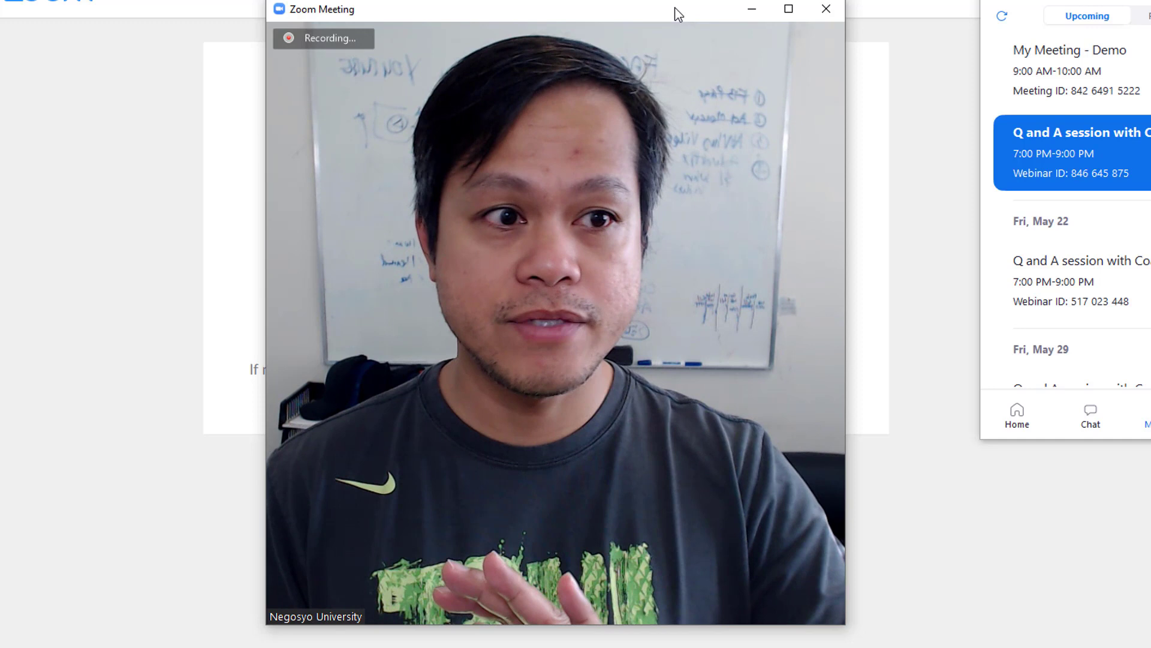
{"action": "mouse_move", "coordinate": [610, 78]}
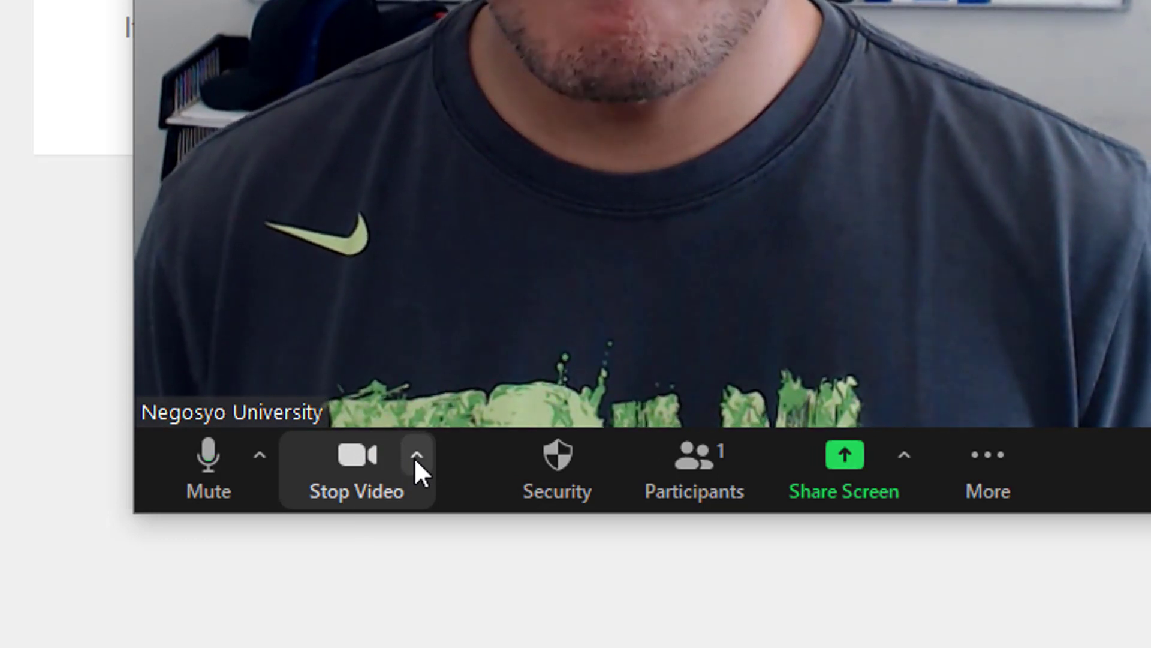
{"action": "left_click", "coordinate": [416, 457]}
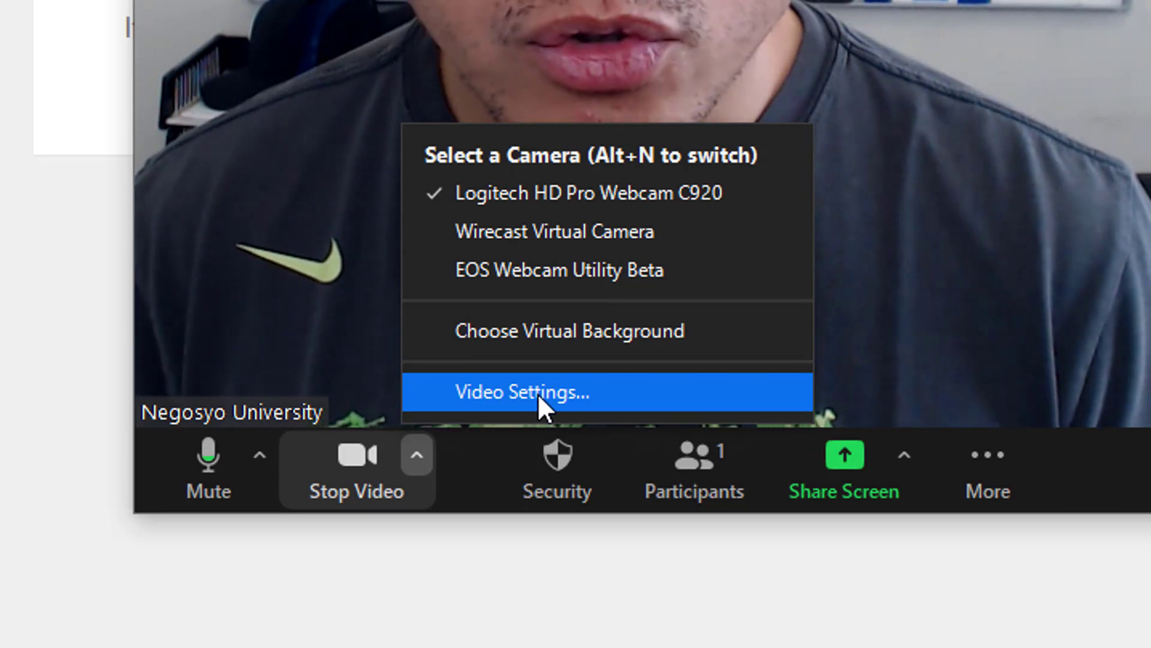
Open Video Settings and scroll through the Video page options.
{"action": "left_click", "coordinate": [538, 394]}
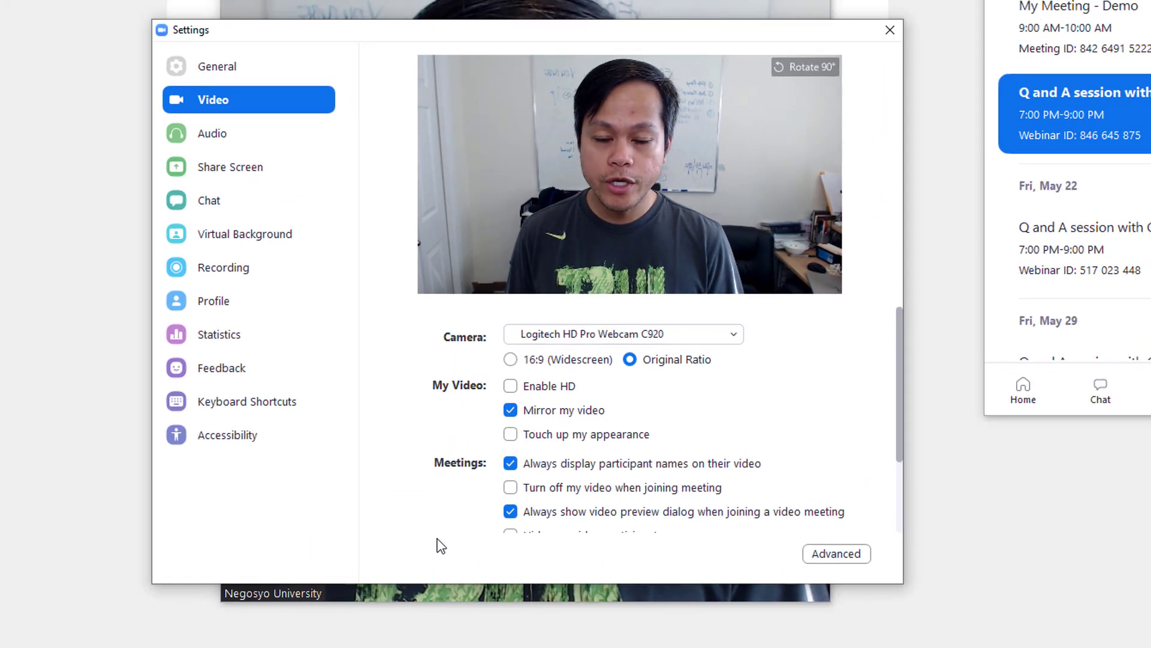
{"action": "scroll", "coordinate": [456, 516], "scroll_direction": "down", "scroll_amount": 3}
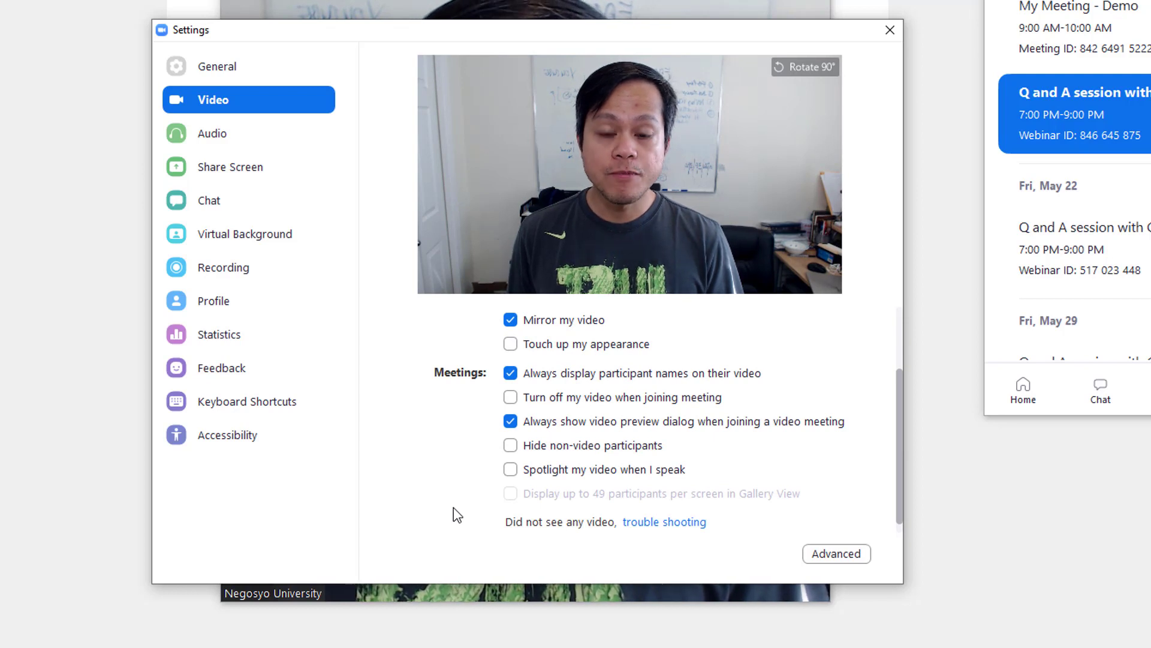
{"action": "scroll", "coordinate": [453, 507], "scroll_direction": "up", "scroll_amount": 3}
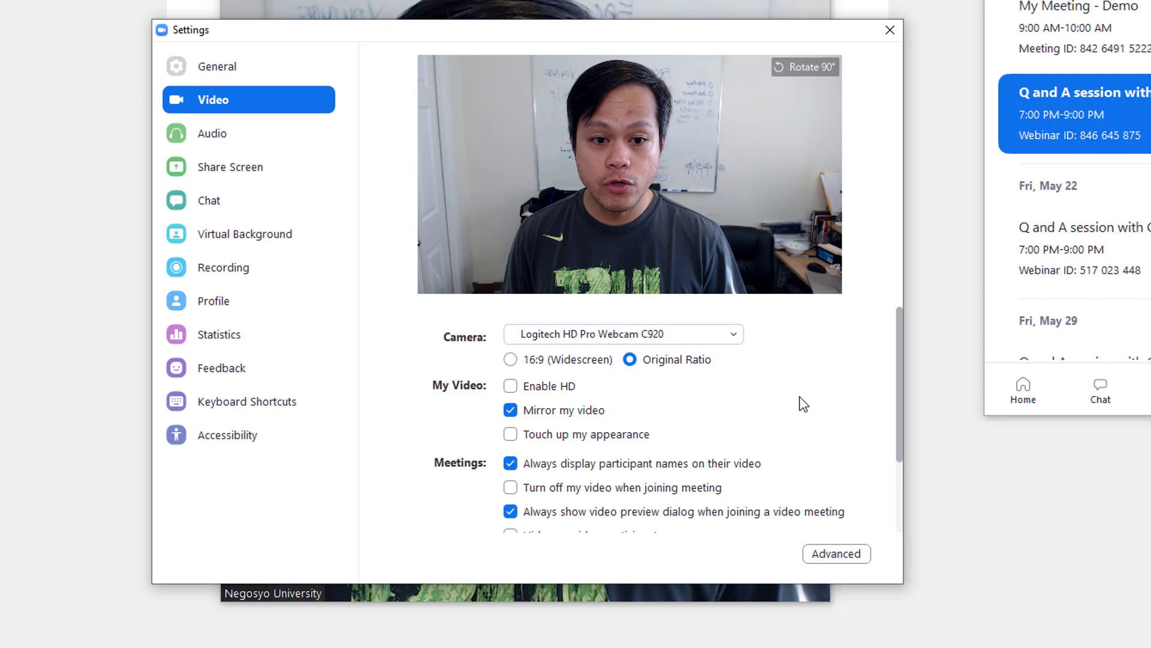
{"action": "scroll", "coordinate": [802, 385], "scroll_direction": "down", "scroll_amount": 3}
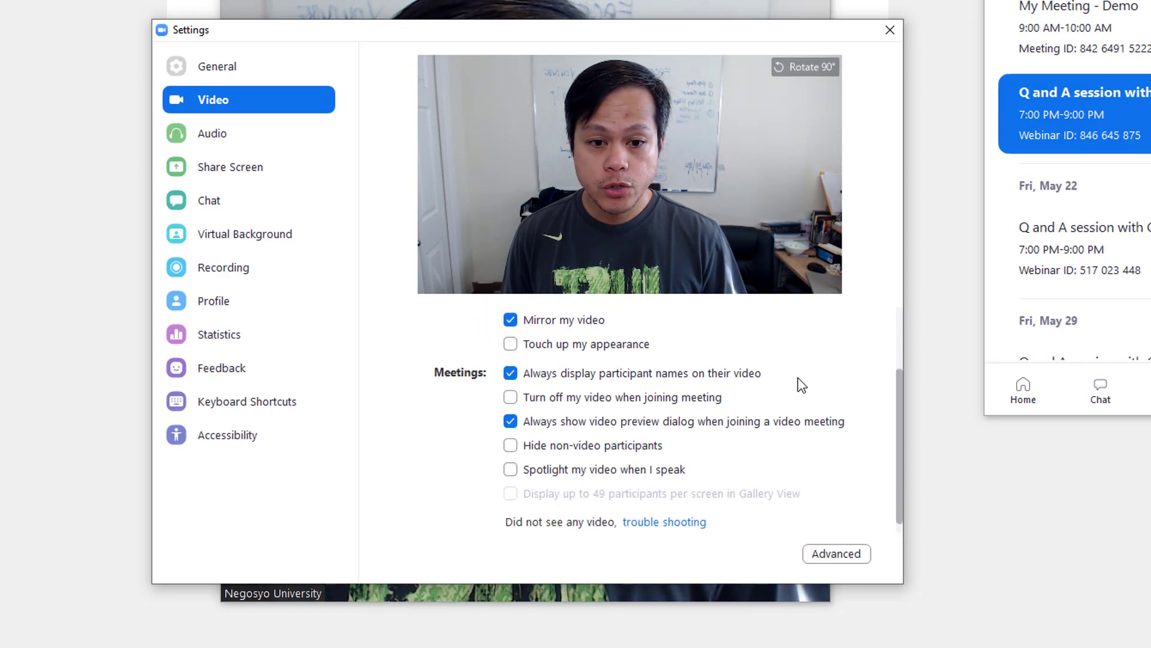
{"action": "scroll", "coordinate": [802, 384], "scroll_direction": "down", "scroll_amount": 1}
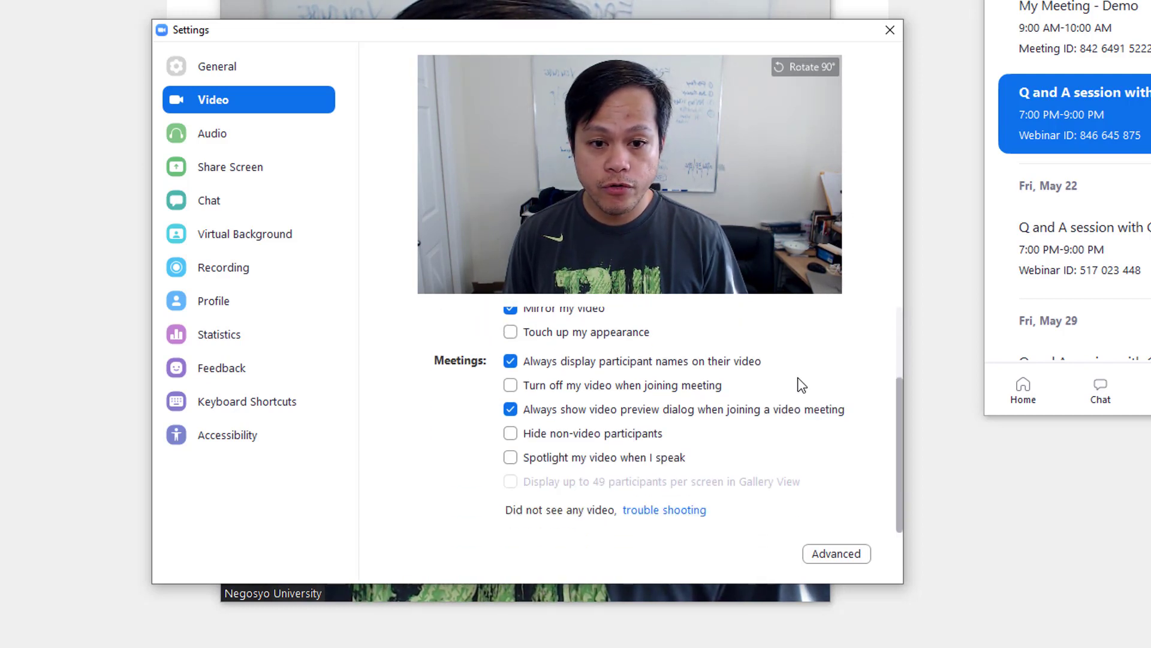
{"action": "scroll", "coordinate": [801, 385], "scroll_direction": "up", "scroll_amount": 1}
{"action": "scroll", "coordinate": [802, 384], "scroll_direction": "up", "scroll_amount": 2}
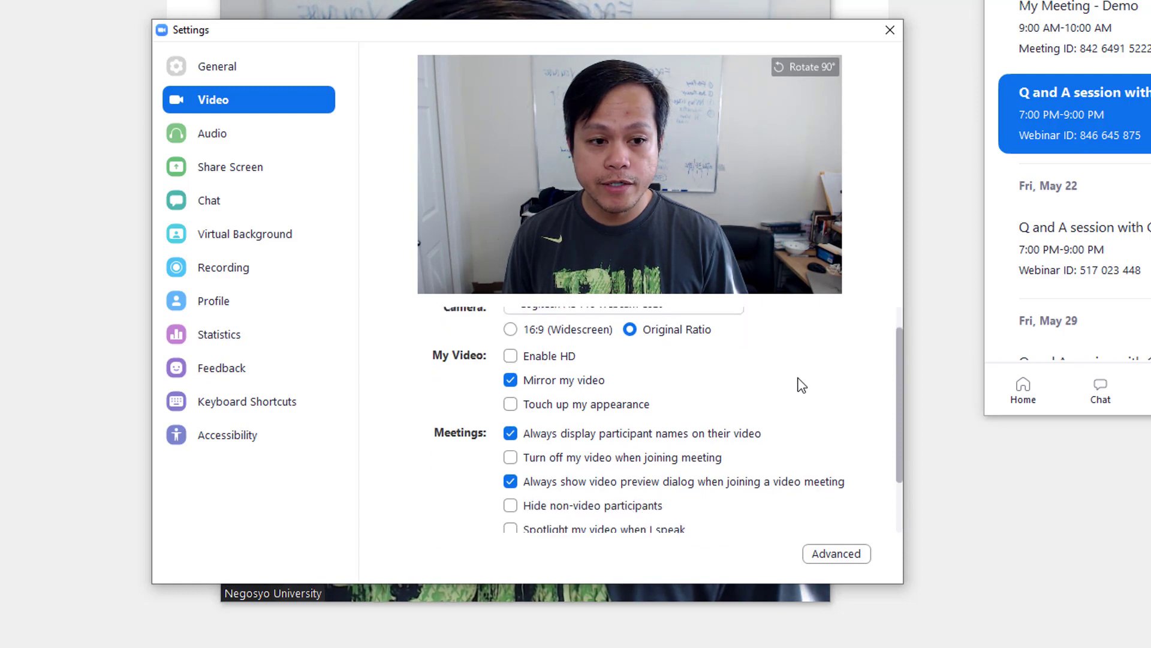
Toggle Touch up my appearance on and off to compare the preview, leaving it off.
{"action": "left_click", "coordinate": [514, 407]}
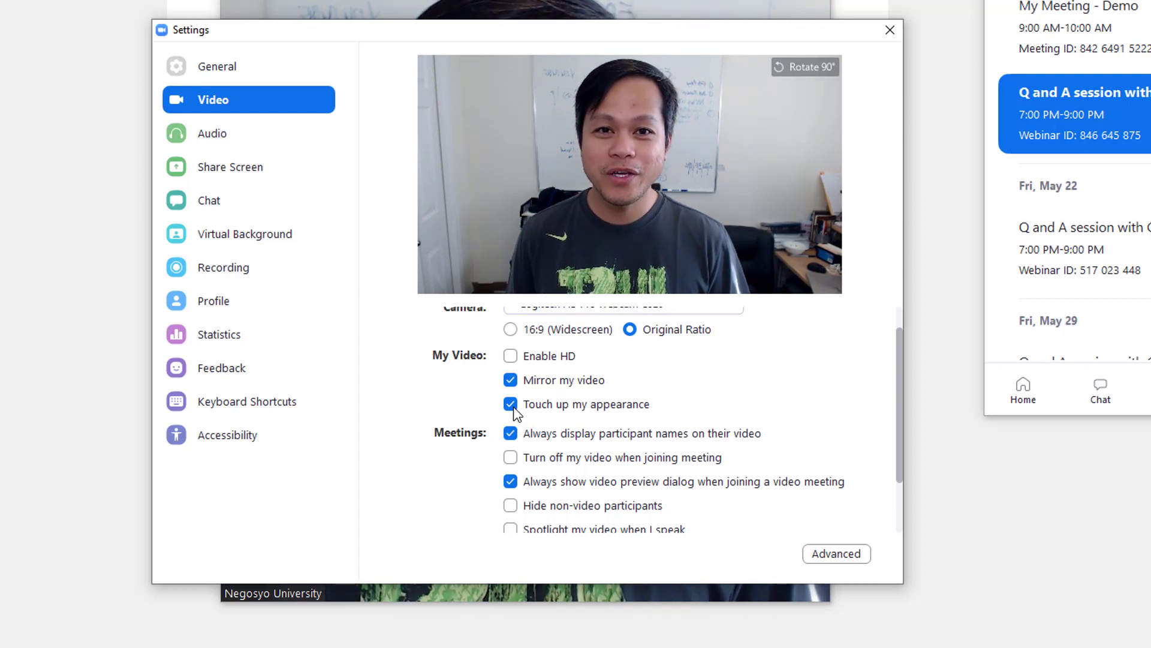
{"action": "left_click", "coordinate": [513, 408]}
{"action": "left_click", "coordinate": [514, 407]}
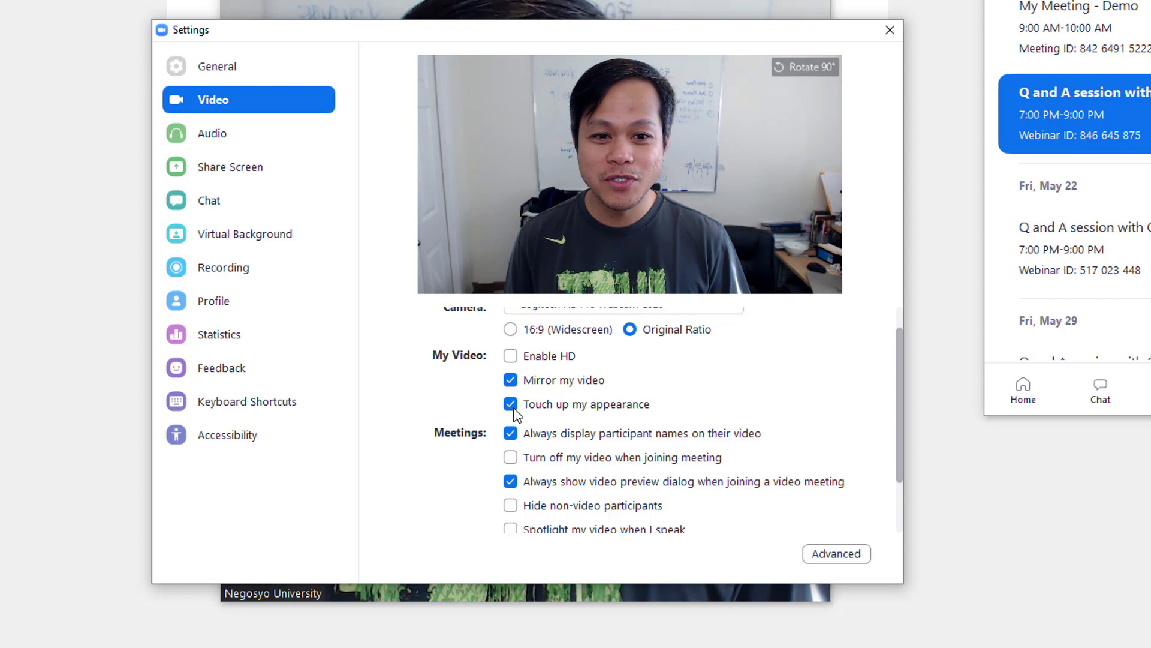
{"action": "left_click", "coordinate": [513, 408]}
{"action": "scroll", "coordinate": [660, 414], "scroll_direction": "down", "scroll_amount": 3}
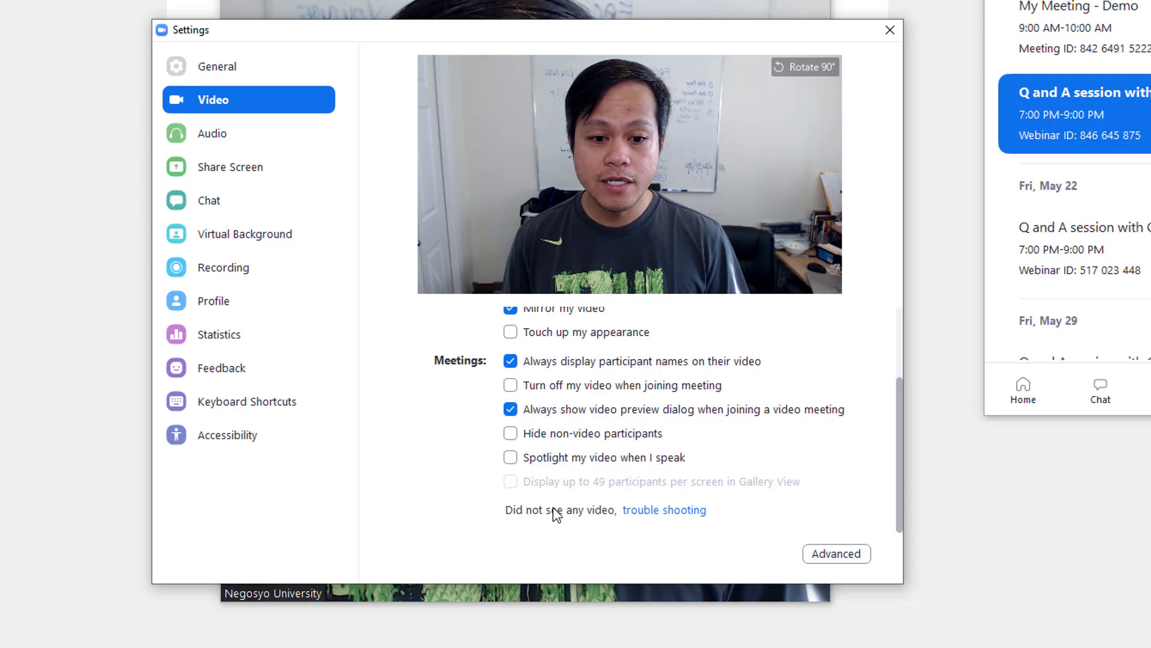
Show the webcam troubleshooting tips from the Video settings page.
{"action": "left_click", "coordinate": [638, 511]}
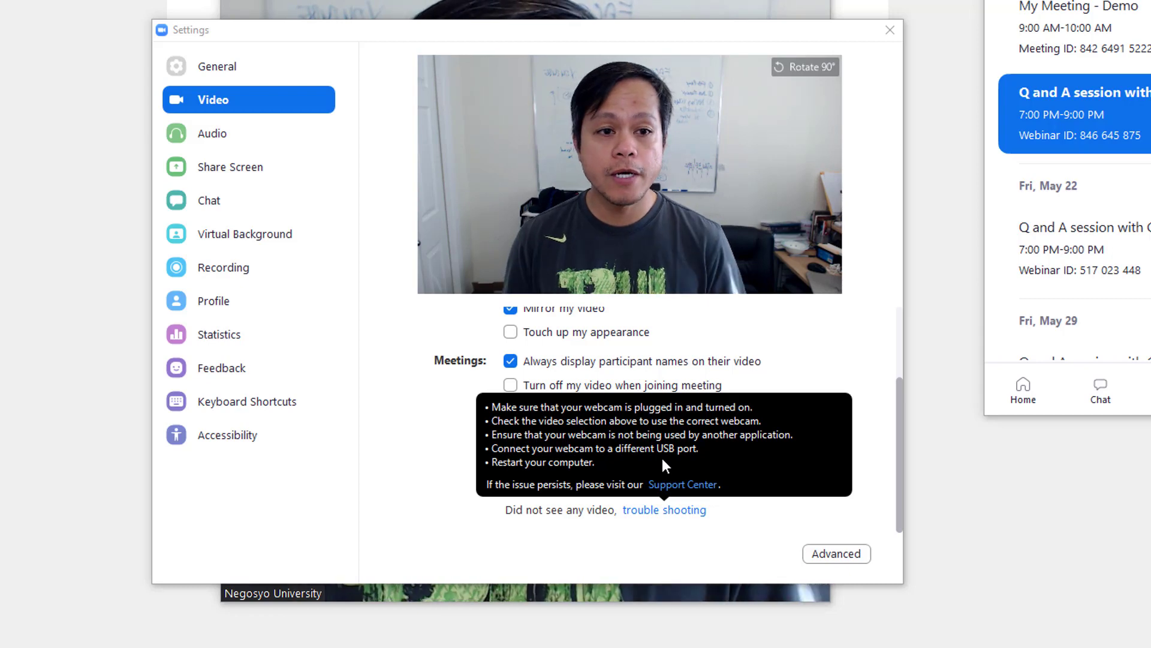
{"action": "left_click", "coordinate": [890, 31]}
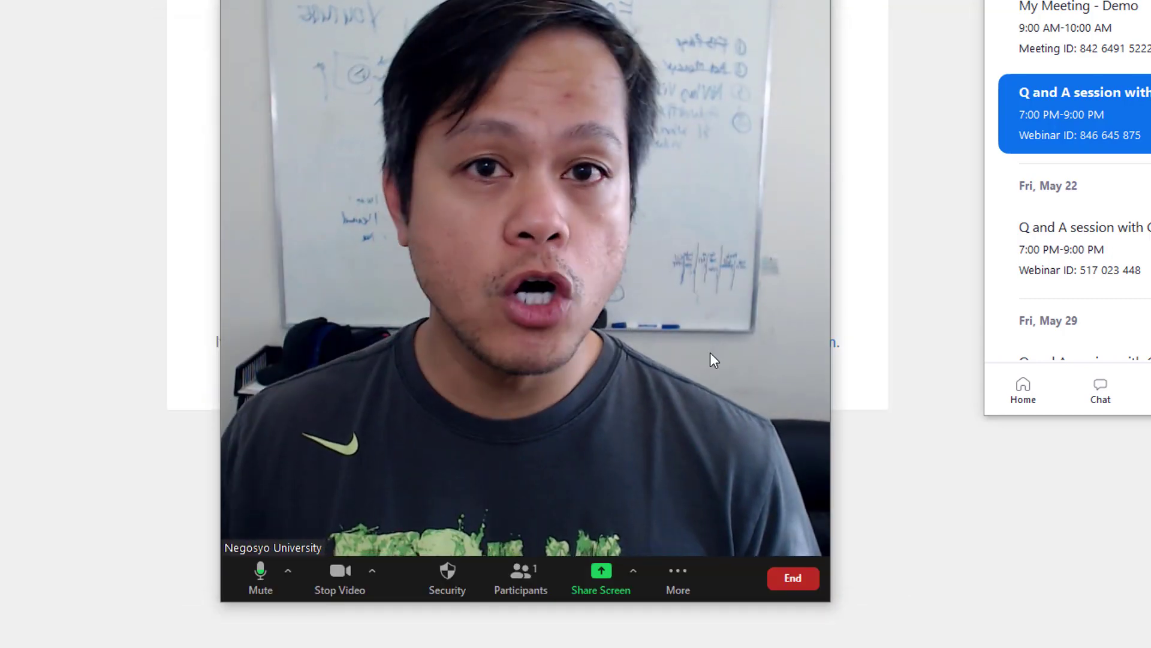